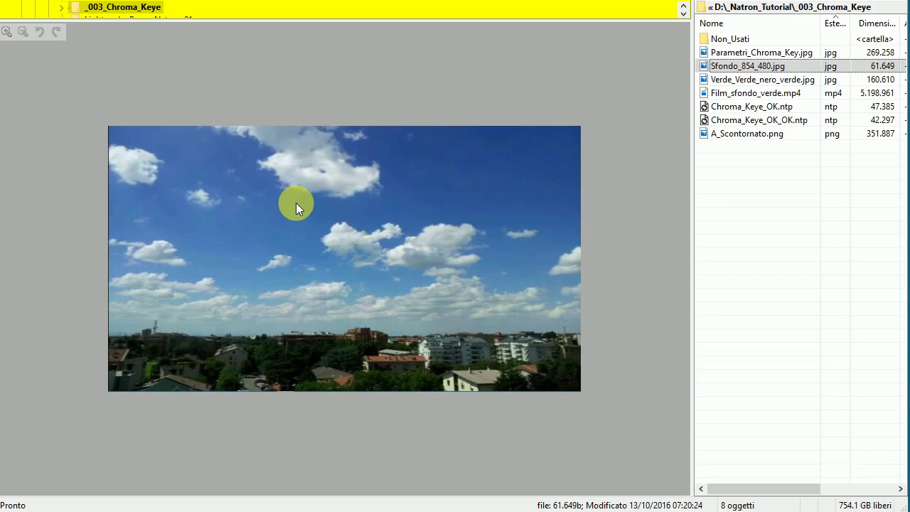
- Examine the preview of the sky background image Sfondo_854_480.jpg in the _003_Chroma_Keye folder
{"action": "left_click", "coordinate": [329, 249]}
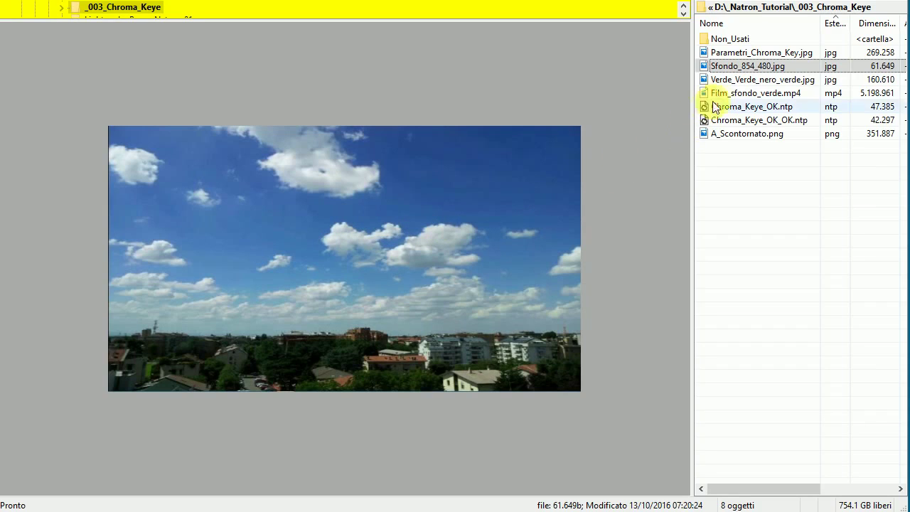
{"action": "left_click", "coordinate": [732, 68]}
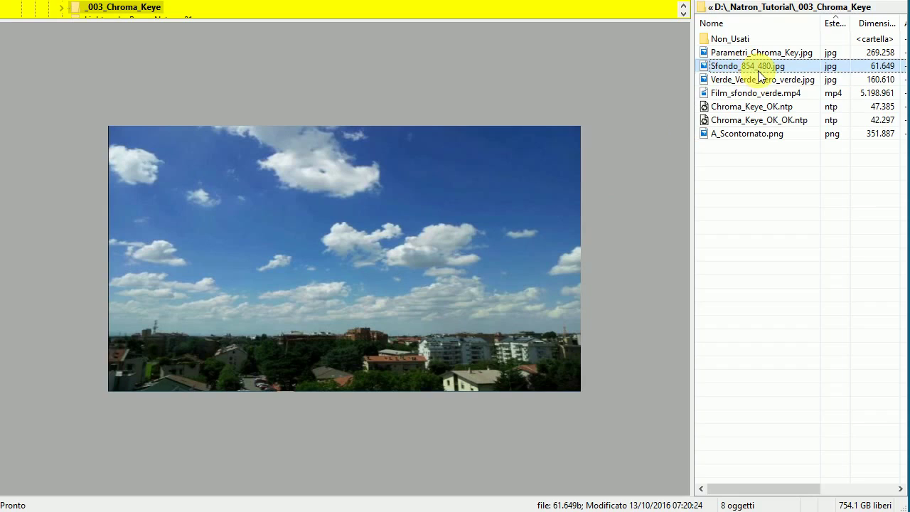
{"action": "left_click", "coordinate": [535, 168]}
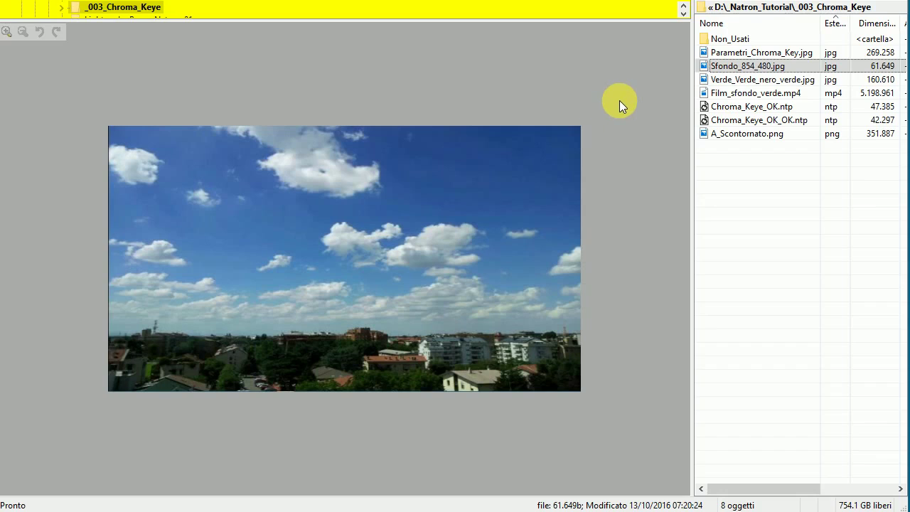
- Preview Verde_Verde_nero_verde.jpg and examine its solid green area and the gradient from green to black and back
{"action": "left_click", "coordinate": [725, 80]}
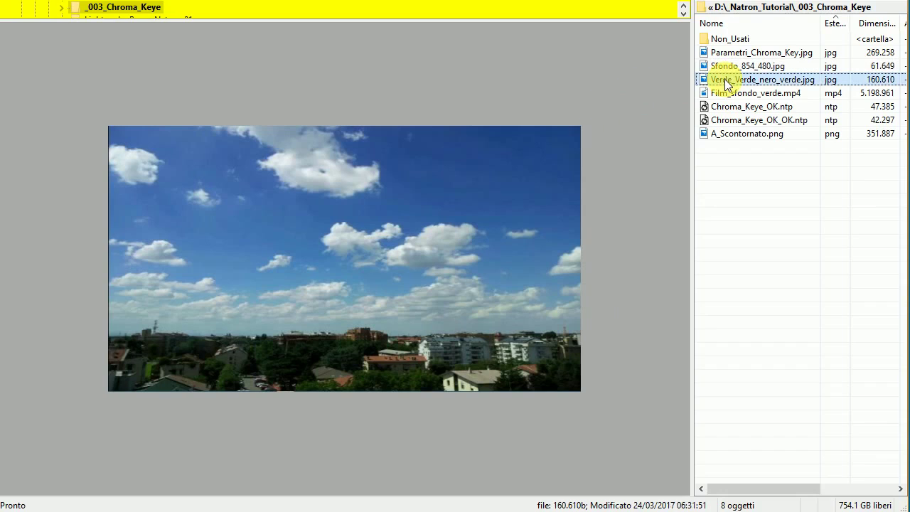
{"action": "left_click", "coordinate": [426, 140]}
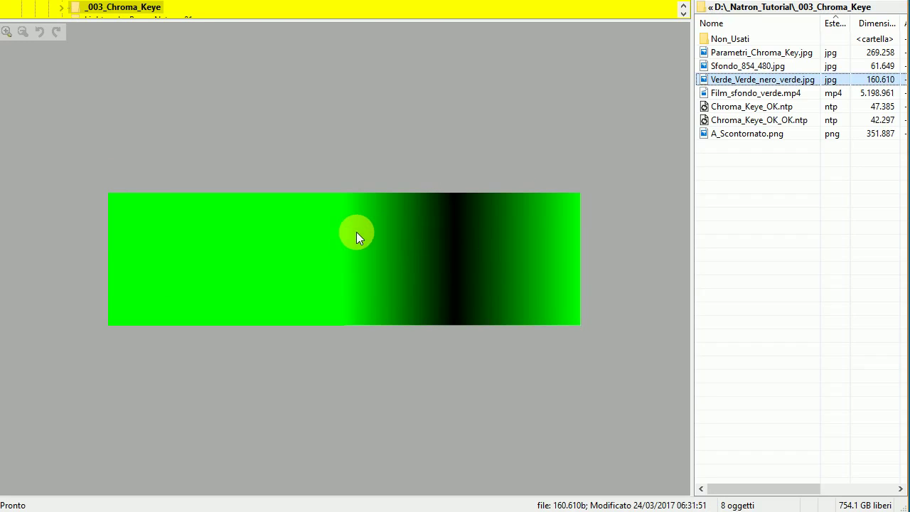
{"action": "left_click", "coordinate": [447, 227]}
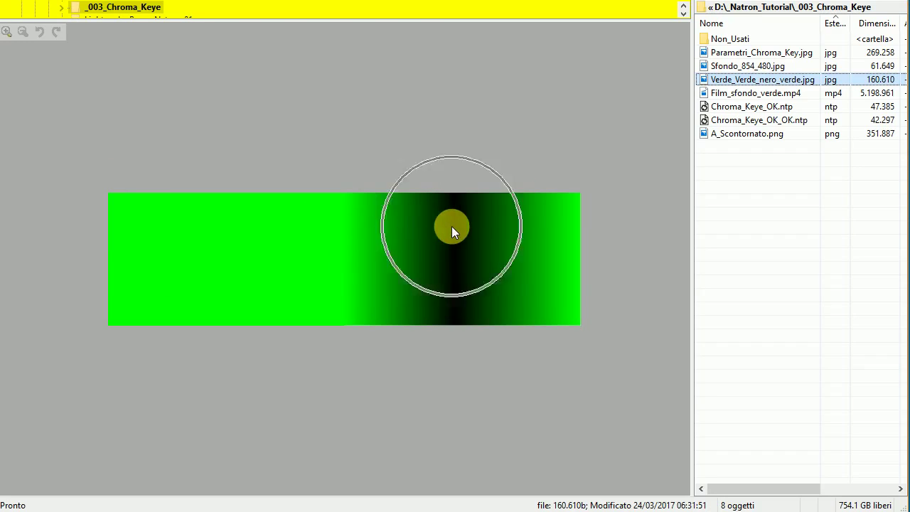
{"action": "left_click", "coordinate": [578, 220]}
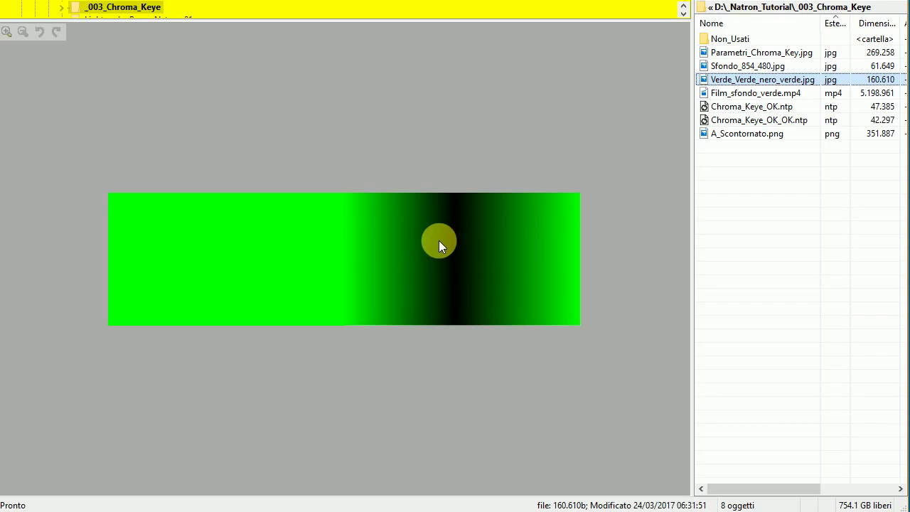
{"action": "left_click", "coordinate": [460, 242]}
{"action": "left_click", "coordinate": [456, 232]}
{"action": "left_click", "coordinate": [454, 247]}
{"action": "left_click", "coordinate": [175, 266]}
{"action": "left_click", "coordinate": [472, 244]}
- Preview the cut-out figure in A_Scontornato.png and point out the green-screen clip Film_sfondo_verde.mp4
{"action": "left_click", "coordinate": [721, 133]}
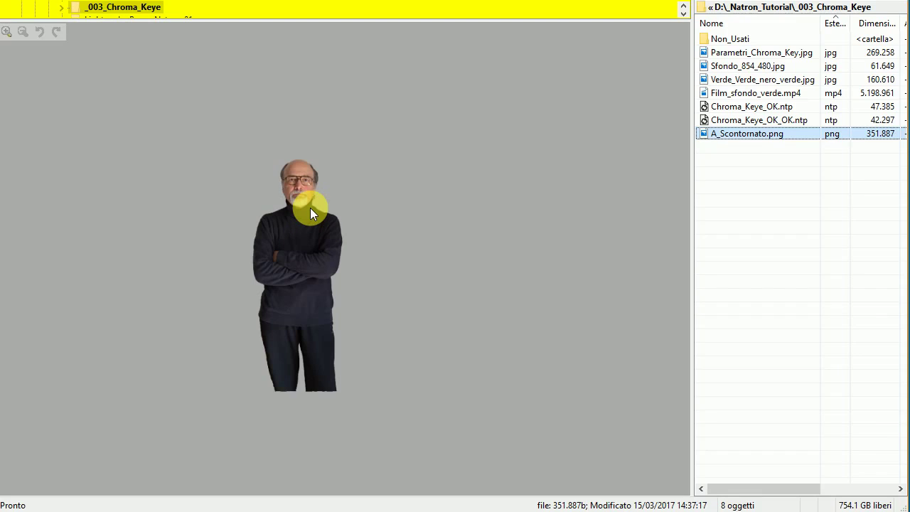
{"action": "left_click", "coordinate": [733, 96]}
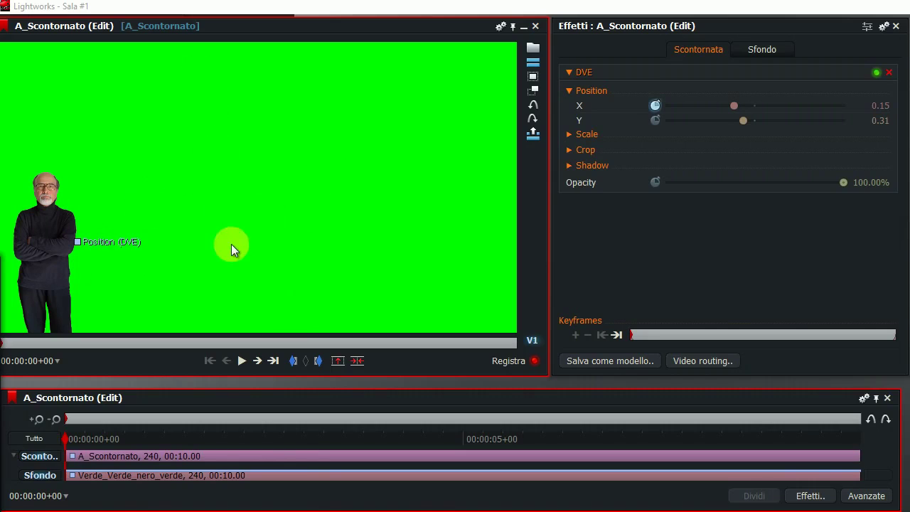
- Switch to Lightworks, play part of the A_Scontornato edit and inspect the Scontornata layer's DVE scale values
{"action": "left_click", "coordinate": [242, 361]}
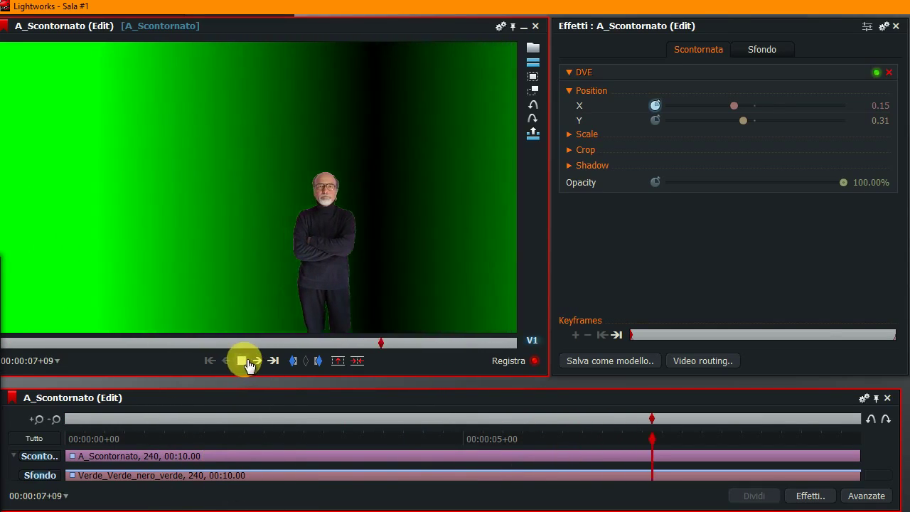
{"action": "left_click", "coordinate": [242, 361]}
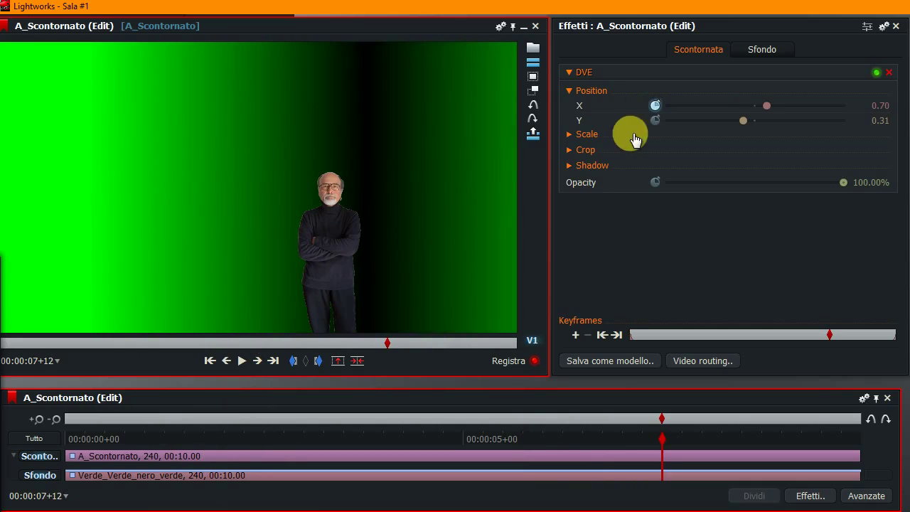
{"action": "left_click", "coordinate": [574, 136]}
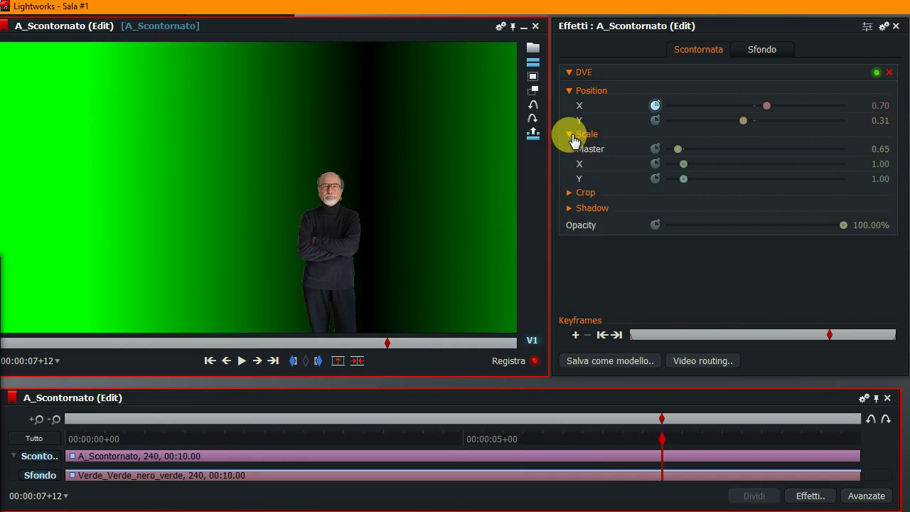
{"action": "left_click", "coordinate": [569, 135]}
- Examine the DVE Position X keyframe graphs of the Sfondo and Scontornata layers
{"action": "left_click", "coordinate": [769, 51]}
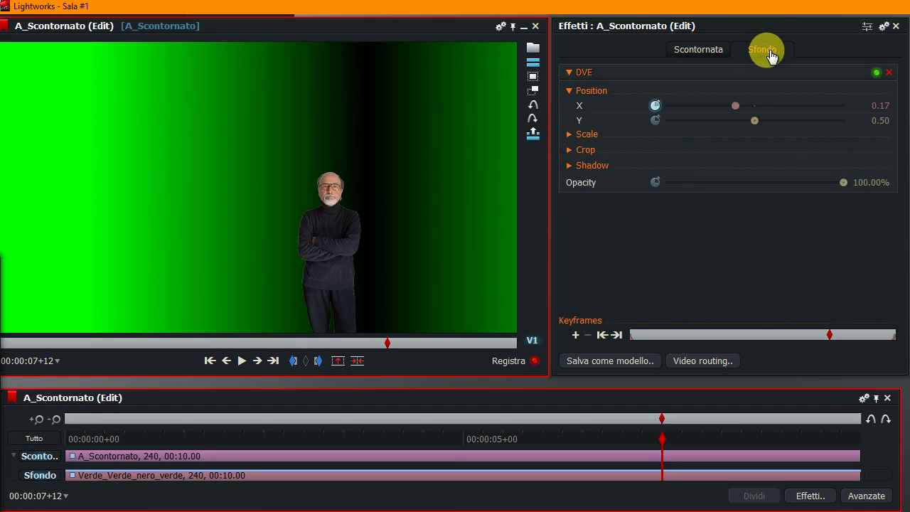
{"action": "left_click", "coordinate": [872, 28]}
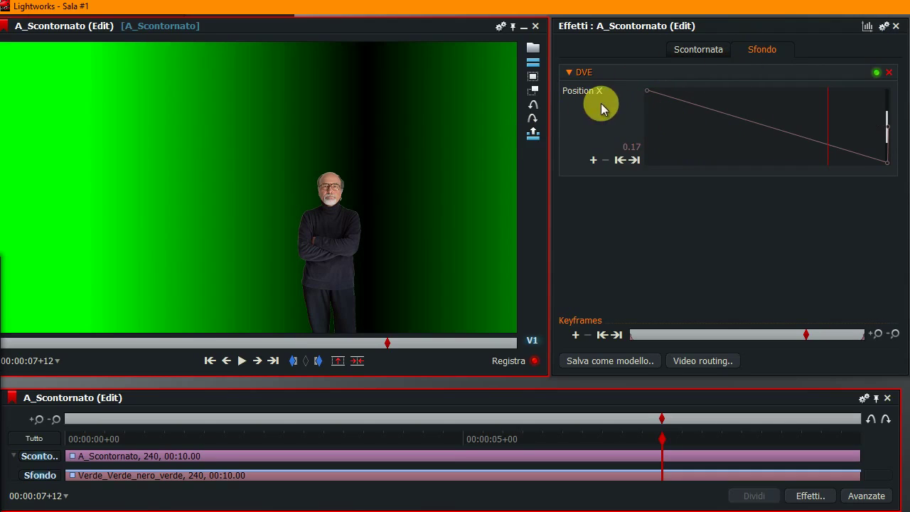
{"action": "left_click", "coordinate": [688, 58]}
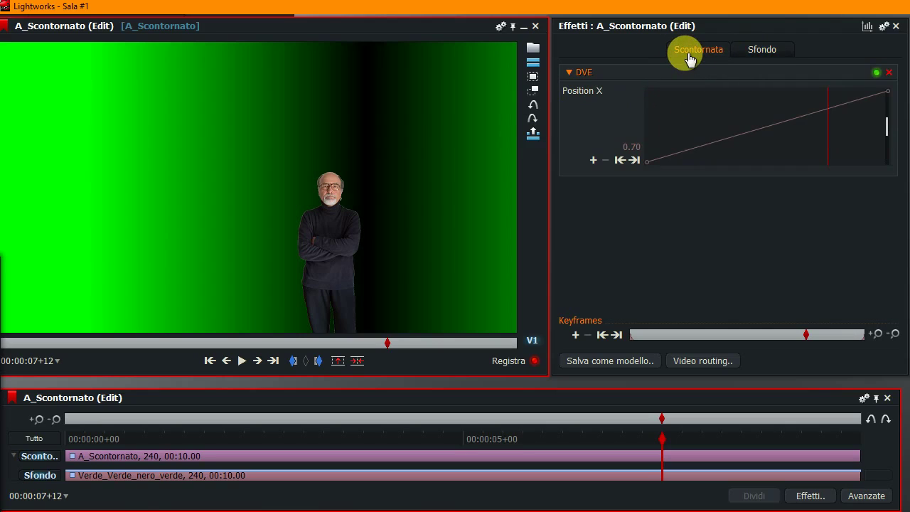
{"action": "left_click", "coordinate": [242, 362]}
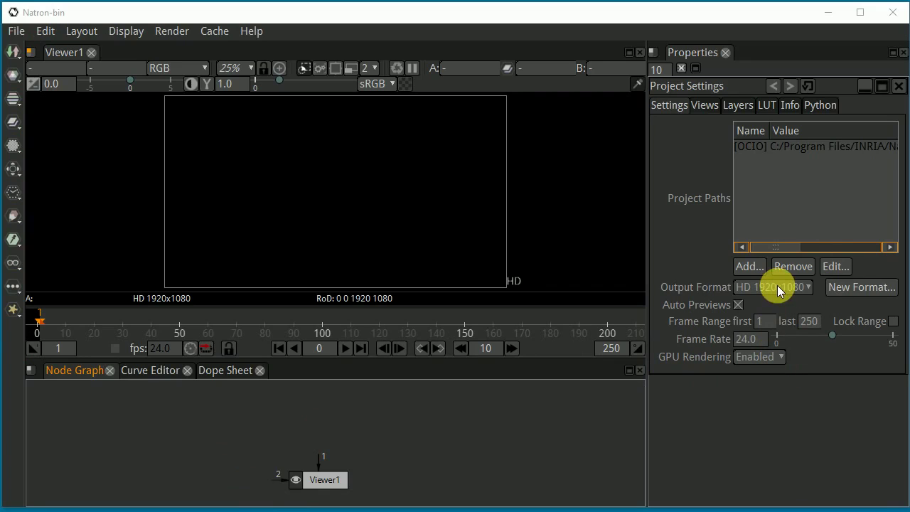
- Switch to Natron and review the project format and the Film and Cielo source nodes in the node graph
{"action": "left_click", "coordinate": [516, 283]}
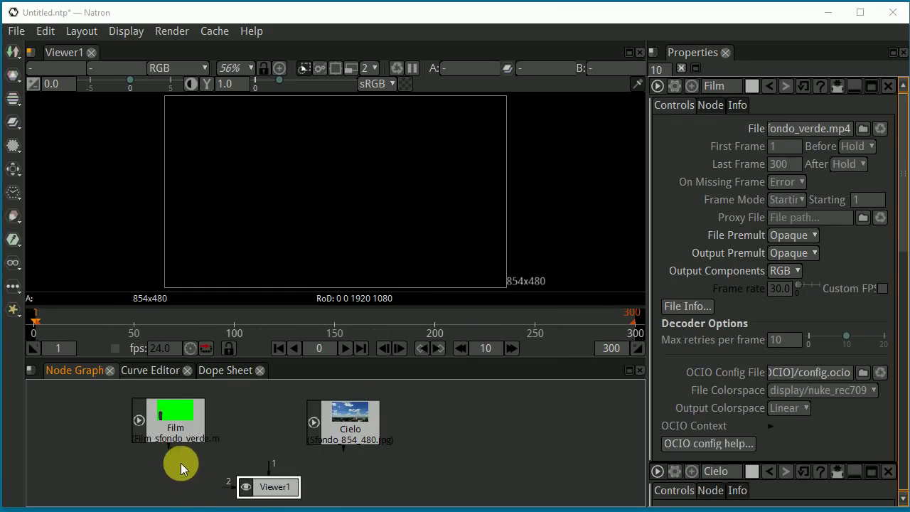
{"action": "left_click", "coordinate": [182, 433]}
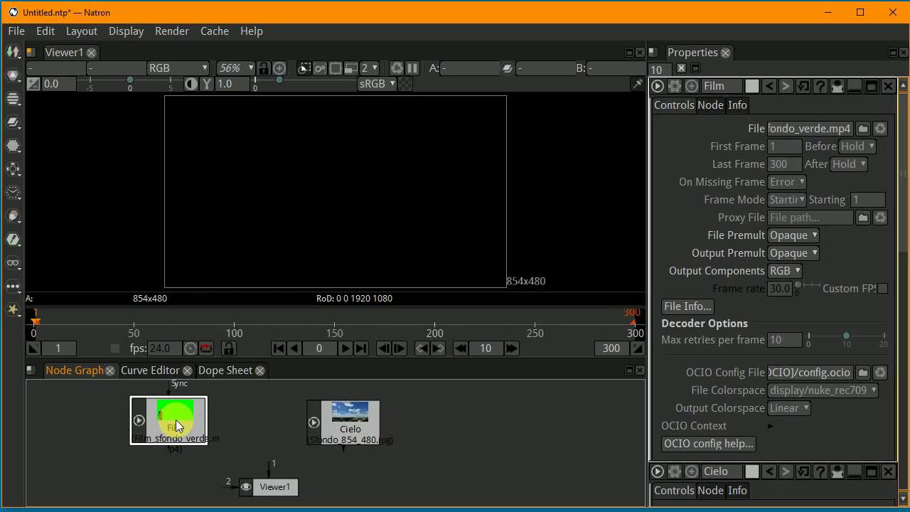
{"action": "left_click", "coordinate": [367, 431]}
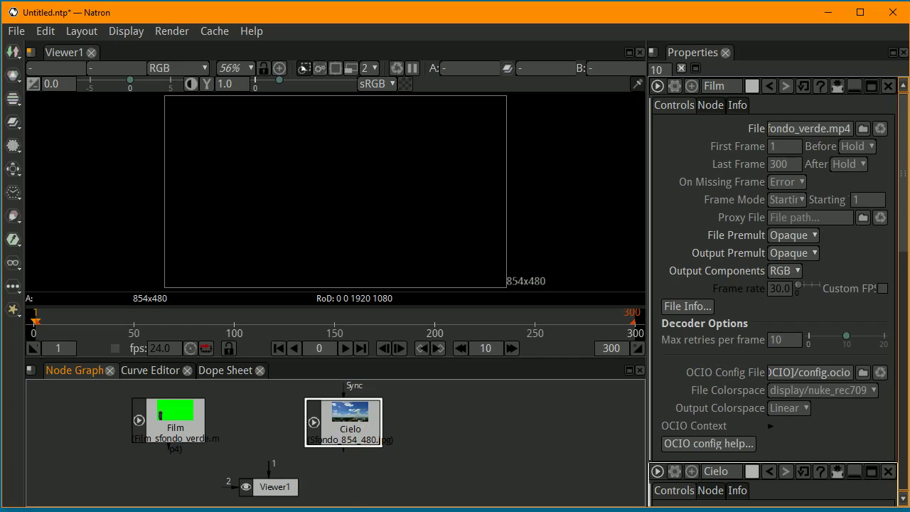
- Add a ChromaKeyer node between Film and Viewer1, with Film connected as its Source
{"action": "left_click", "coordinate": [16, 240]}
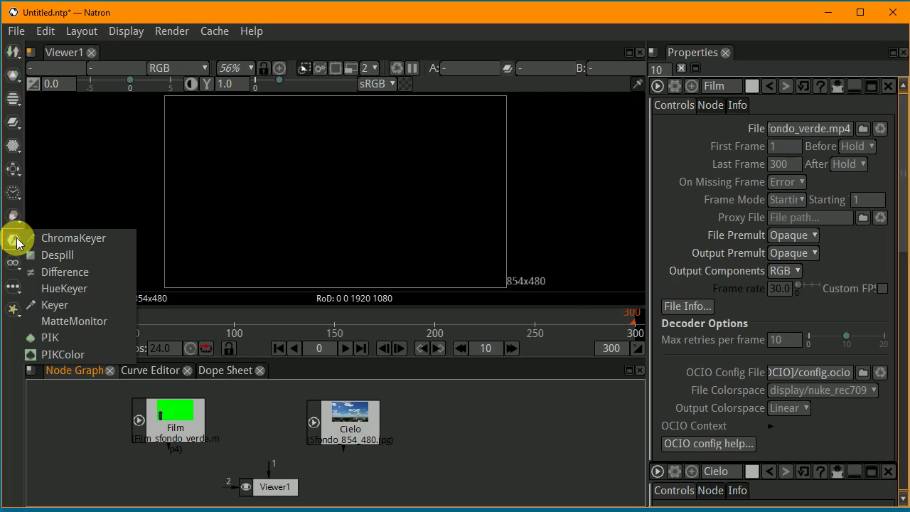
{"action": "left_click", "coordinate": [63, 241]}
{"action": "left_click_drag", "start_coordinate": [377, 469], "coordinate": [360, 466]}
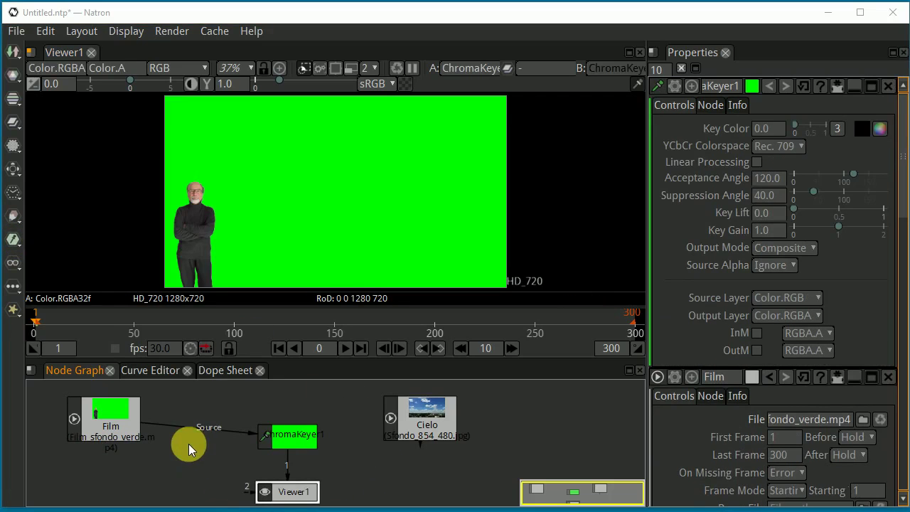
{"action": "left_click", "coordinate": [214, 428]}
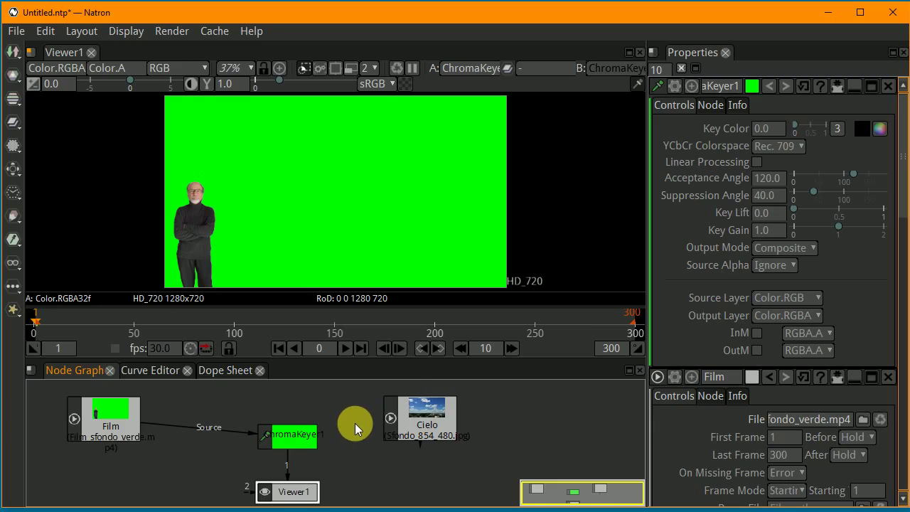
- Connect the ChromaKeyer's Bg input to the Cielo node and acknowledge the frame rate warning
{"action": "left_click", "coordinate": [414, 430]}
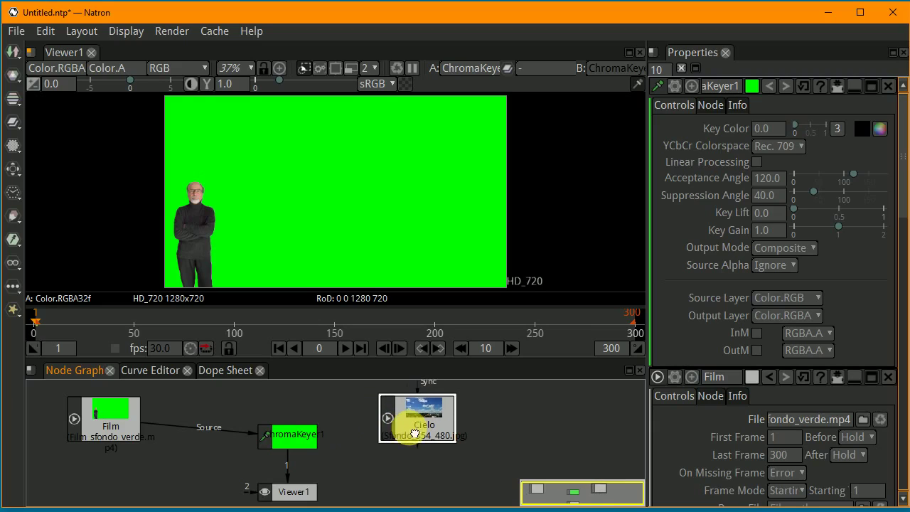
{"action": "mouse_move", "coordinate": [414, 434]}
{"action": "left_mouse_down"}
{"action": "mouse_move", "coordinate": [426, 453]}
{"action": "mouse_move", "coordinate": [419, 451]}
{"action": "left_mouse_up"}
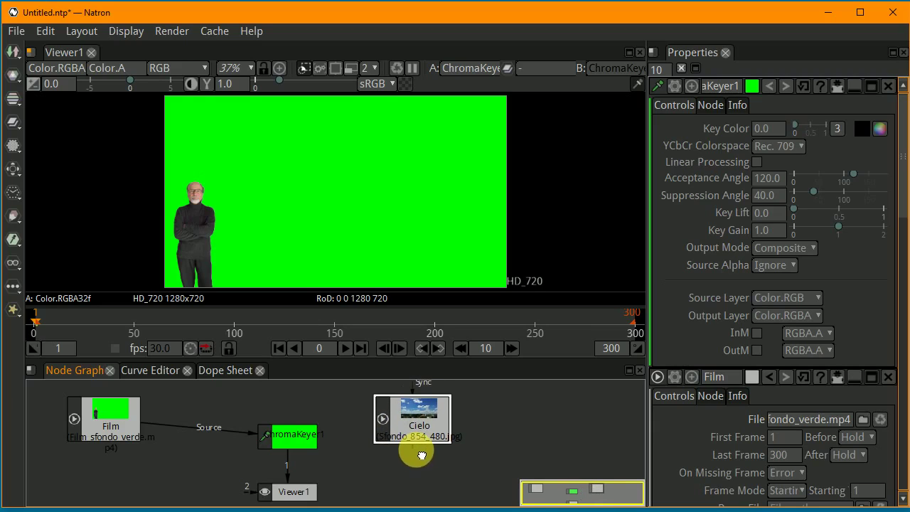
{"action": "left_click_drag", "start_coordinate": [285, 446], "coordinate": [297, 446]}
{"action": "left_click_drag", "start_coordinate": [290, 413], "coordinate": [416, 419]}
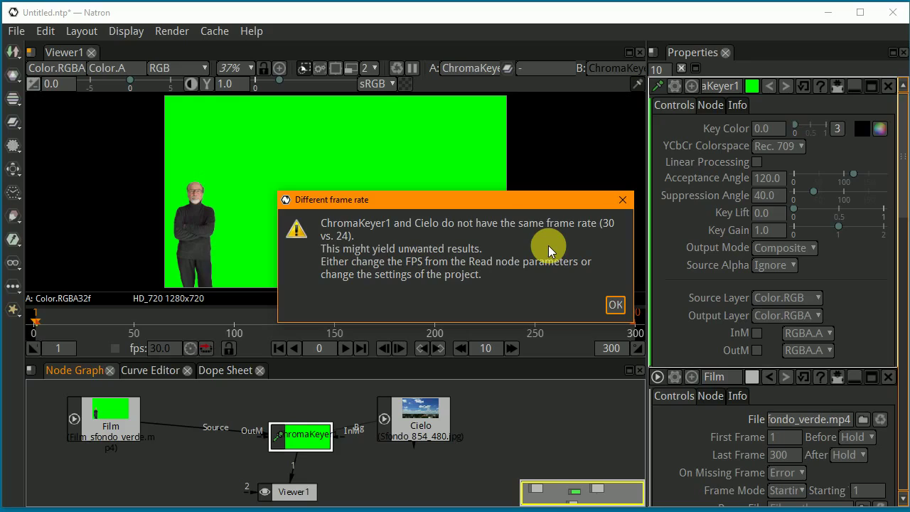
{"action": "left_click_drag", "start_coordinate": [422, 203], "coordinate": [404, 177]}
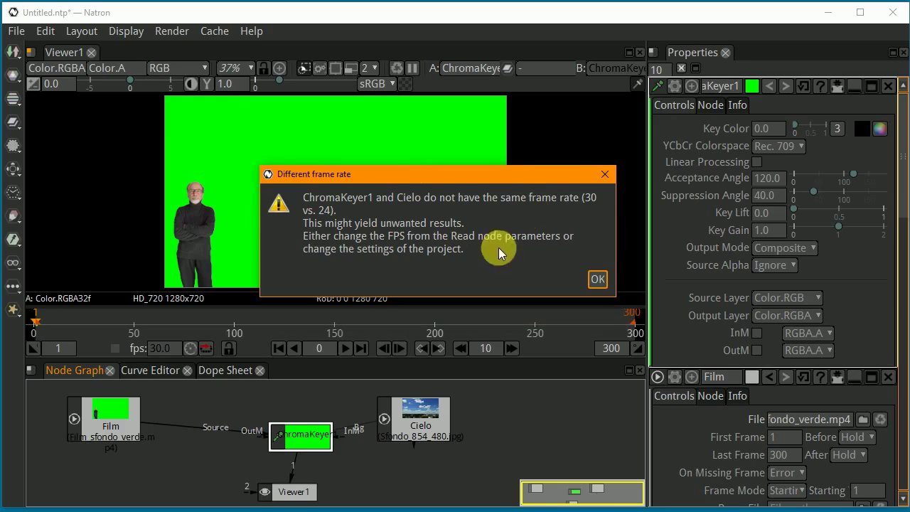
{"action": "left_click", "coordinate": [596, 282]}
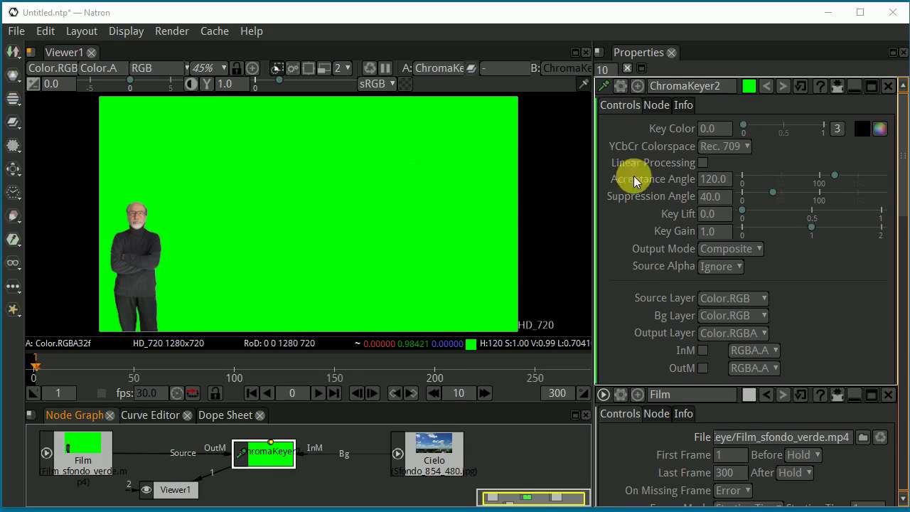
- Set the ChromaKeyer's Key Color by sampling the green background beside the man in the viewer
{"action": "left_click", "coordinate": [865, 131]}
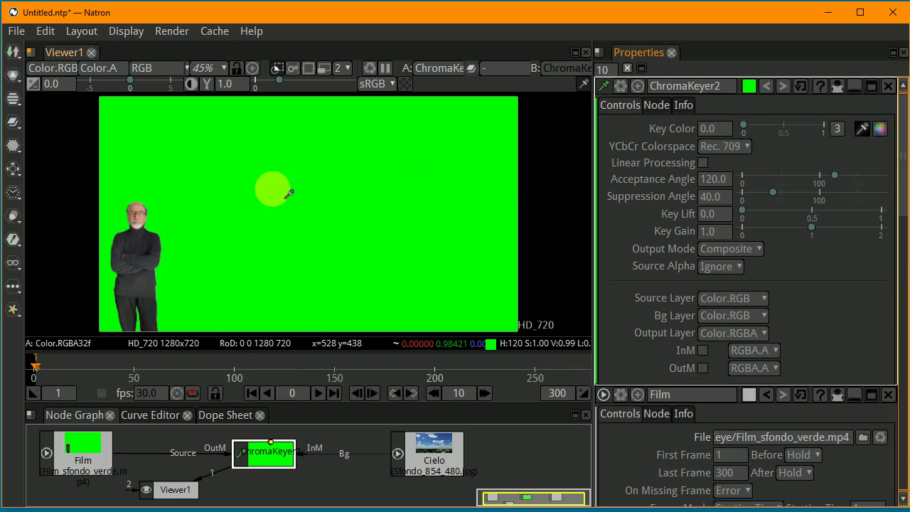
{"action": "left_click", "coordinate": [340, 180], "text": "ctrl"}
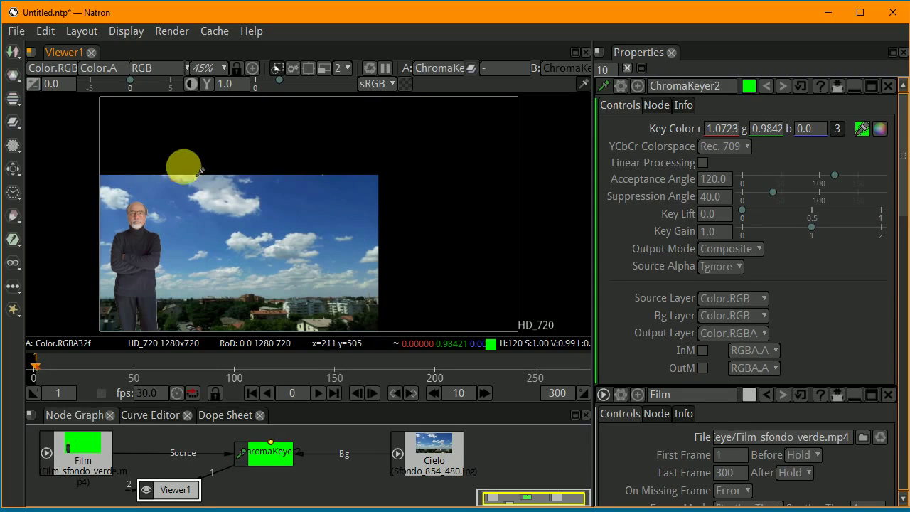
{"action": "left_click", "coordinate": [544, 324]}
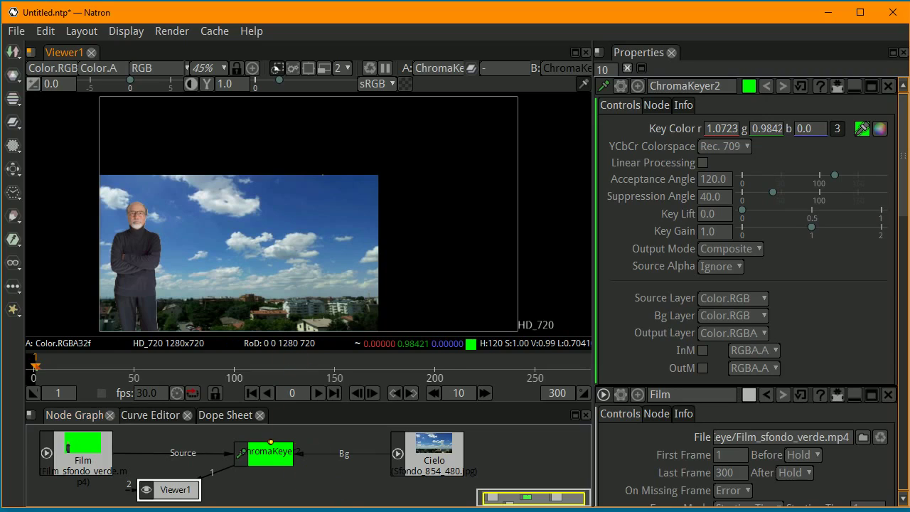
- Insert a Resize node between Cielo and the ChromaKeyer's Bg input
{"action": "left_click", "coordinate": [14, 170]}
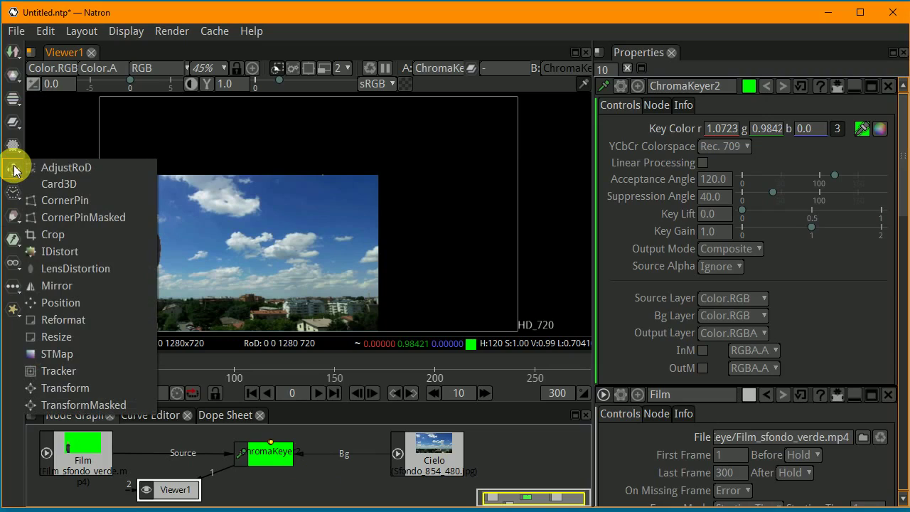
{"action": "left_click", "coordinate": [63, 337]}
{"action": "left_click_drag", "start_coordinate": [265, 445], "coordinate": [330, 482]}
{"action": "left_click_drag", "start_coordinate": [258, 445], "coordinate": [303, 450]}
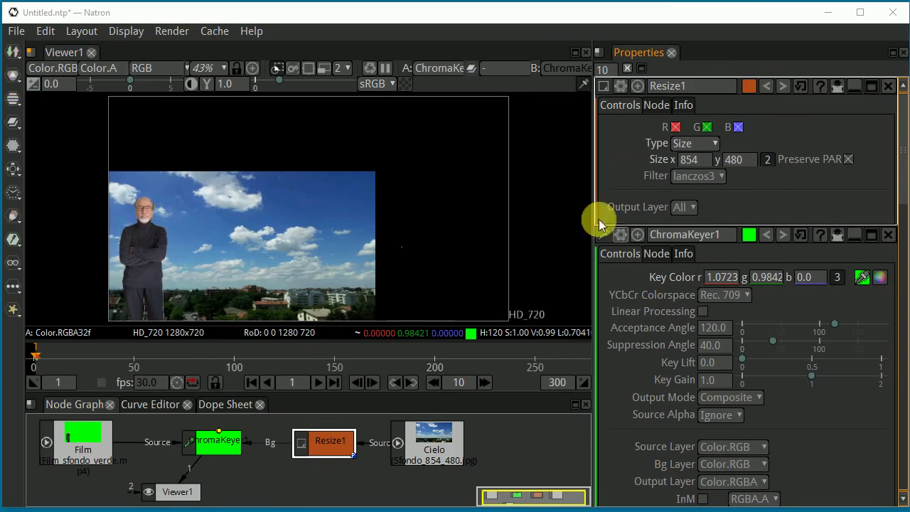
- Space out the Film, Viewer1, ChromaKeyer1 and Resize1 nodes in the node graph
{"action": "left_click_drag", "start_coordinate": [109, 444], "coordinate": [115, 449]}
{"action": "left_click_drag", "start_coordinate": [147, 492], "coordinate": [139, 490]}
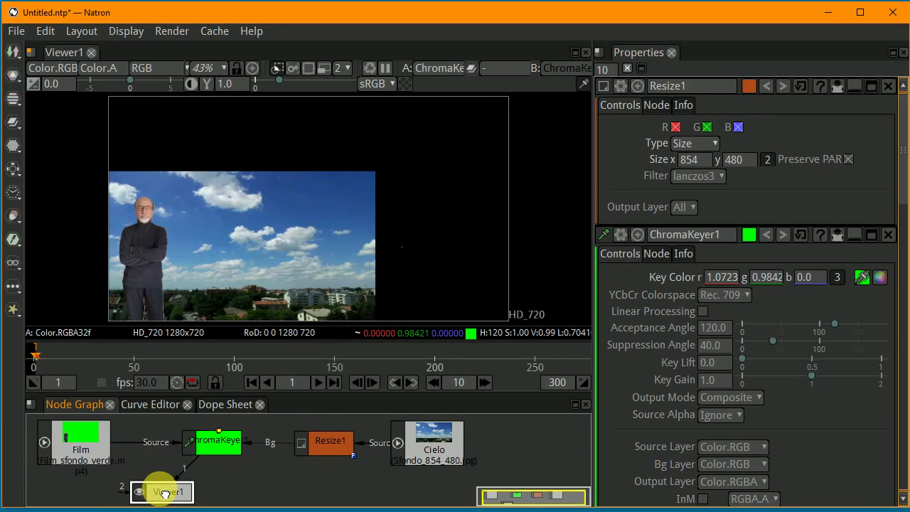
{"action": "mouse_move", "coordinate": [224, 456]}
{"action": "left_mouse_down"}
{"action": "mouse_move", "coordinate": [171, 452]}
{"action": "mouse_move", "coordinate": [216, 454]}
{"action": "left_mouse_up"}
{"action": "left_click_drag", "start_coordinate": [290, 445], "coordinate": [306, 456]}
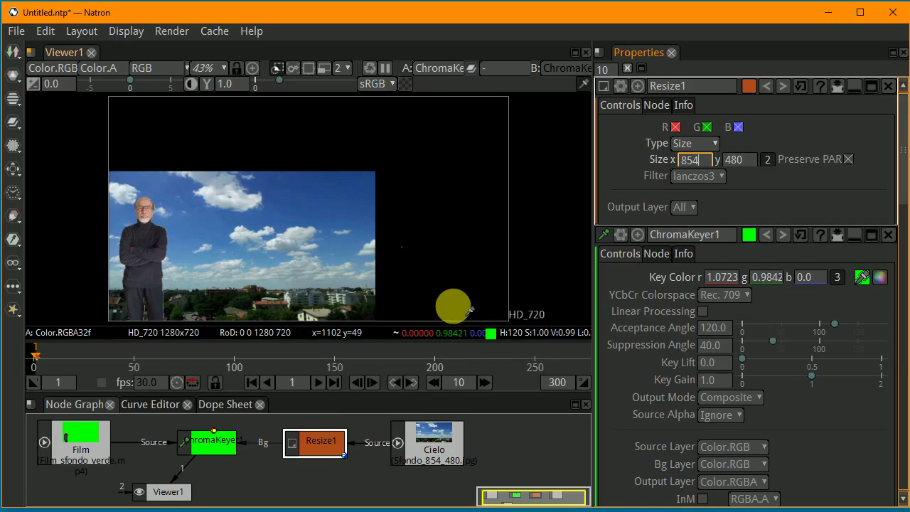
- Set the Resize1 node's size to 1280 x 720
{"action": "left_click", "coordinate": [695, 159]}
{"action": "left_click", "coordinate": [745, 164]}
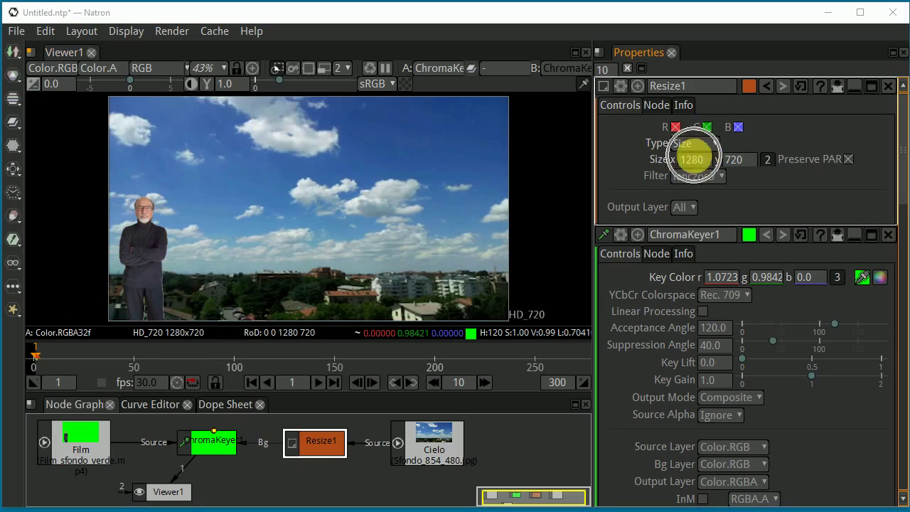
- Play the composite in the viewer and change the playback behaviour at the end of the frame range
{"action": "left_click", "coordinate": [316, 385]}
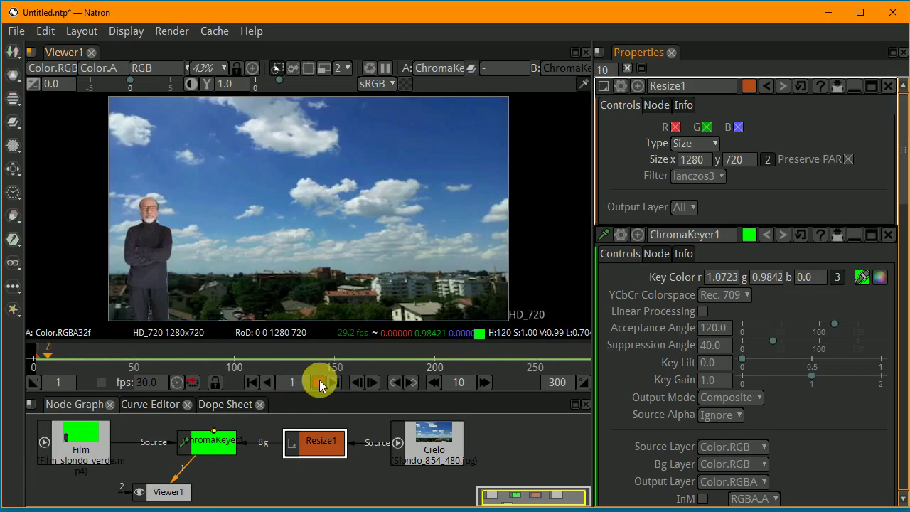
{"action": "left_click", "coordinate": [319, 382]}
{"action": "left_click", "coordinate": [319, 382]}
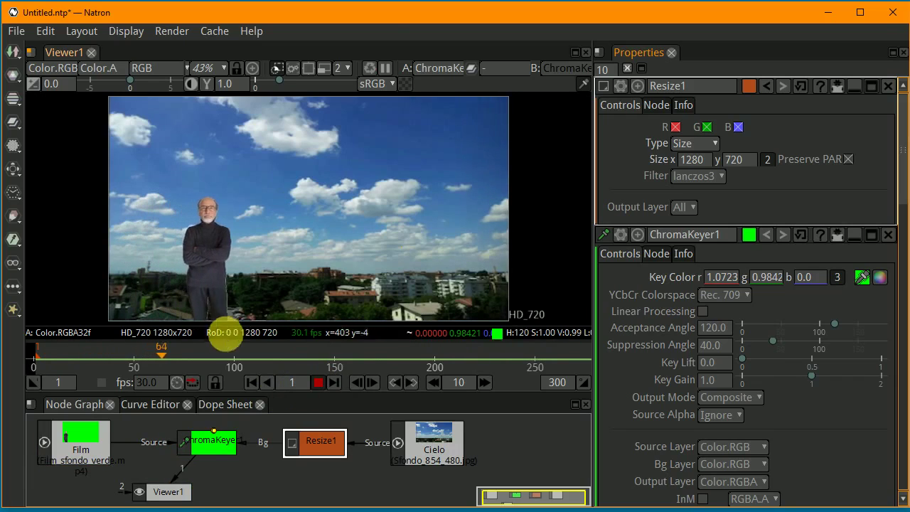
{"action": "left_click", "coordinate": [192, 384]}
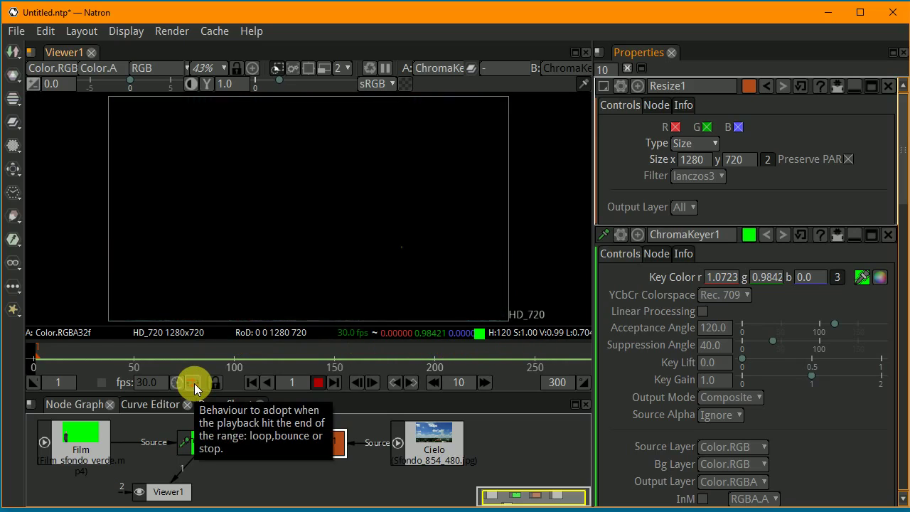
{"action": "left_click", "coordinate": [194, 383]}
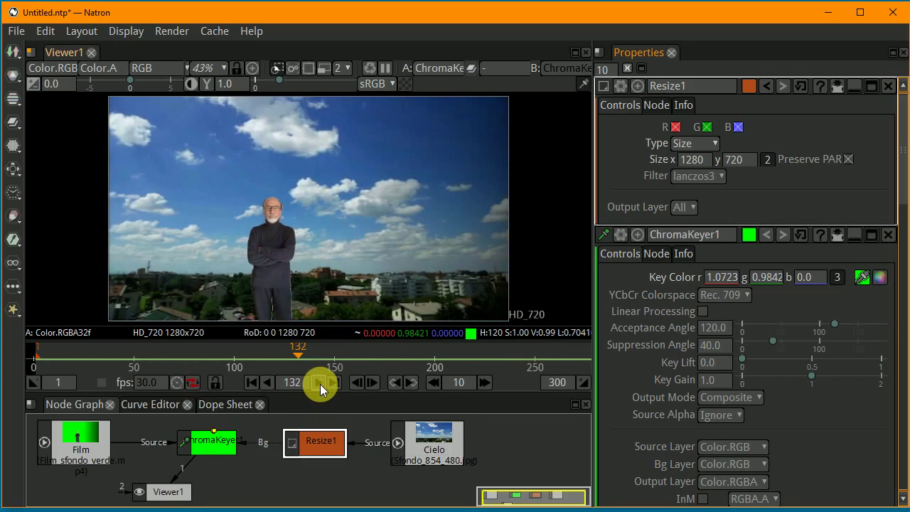
- Lower the ChromaKeyer1 node's Key Gain to 0, judging the dark band in the background at frame 254
{"action": "left_click_drag", "start_coordinate": [298, 355], "coordinate": [545, 362]}
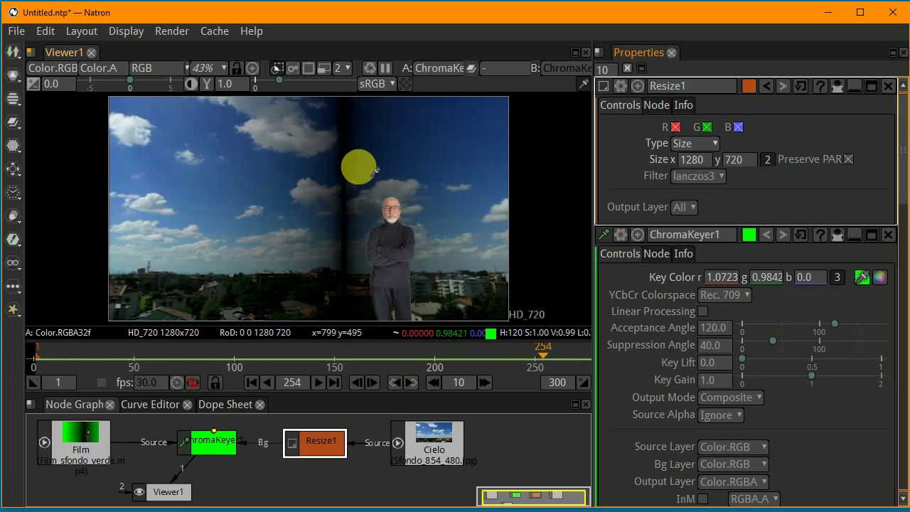
{"action": "left_click", "coordinate": [212, 447]}
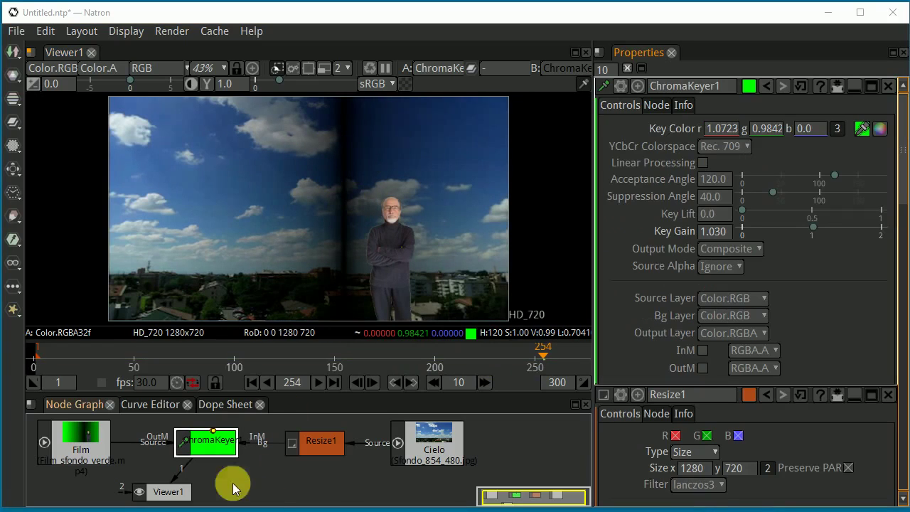
{"action": "left_click", "coordinate": [215, 446]}
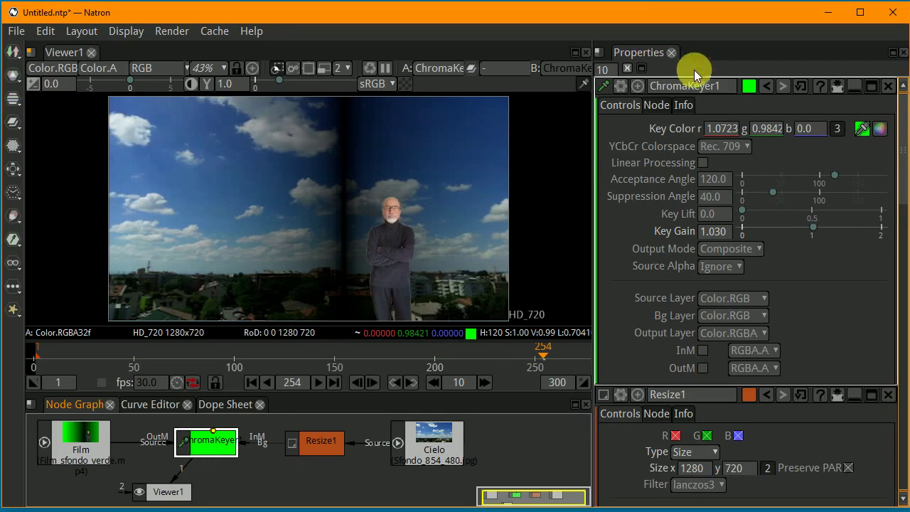
{"action": "left_click", "coordinate": [715, 96]}
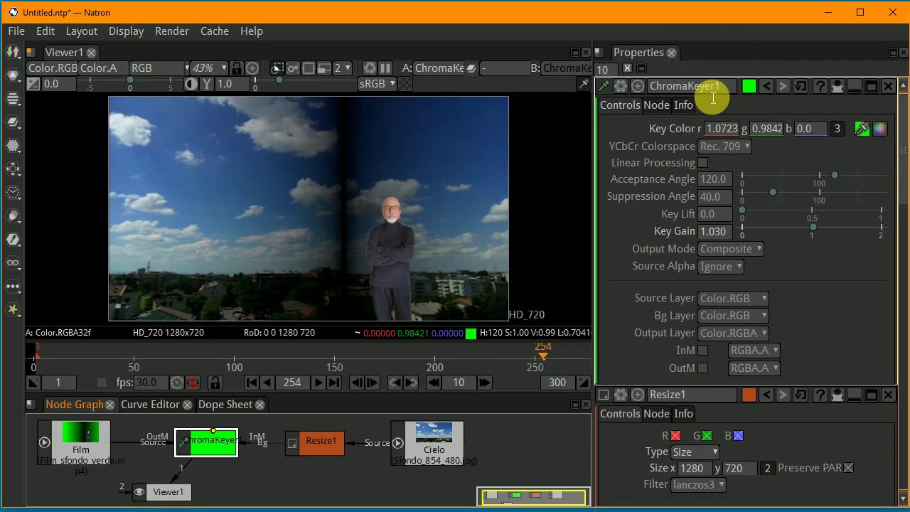
{"action": "left_click", "coordinate": [847, 158]}
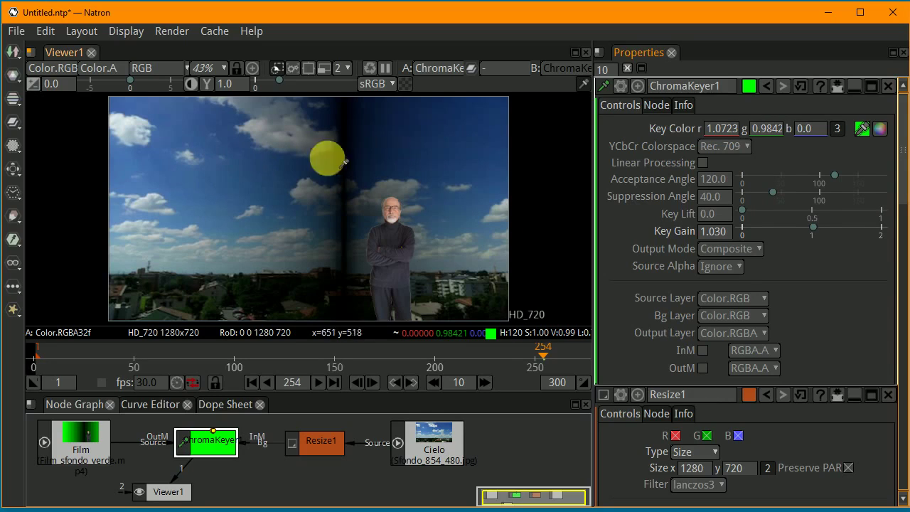
{"action": "left_click", "coordinate": [285, 168]}
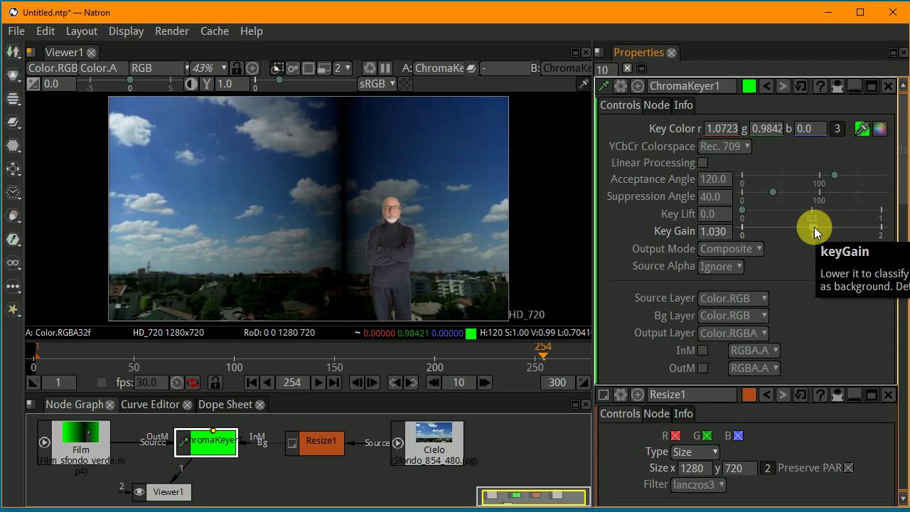
{"action": "left_click_drag", "start_coordinate": [814, 227], "coordinate": [743, 228]}
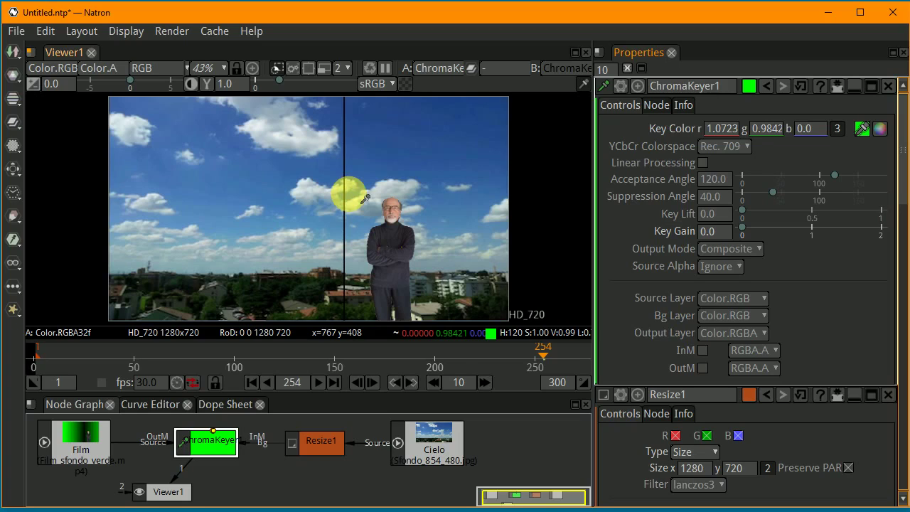
- Replay the composite from frame 1 to check the keyed man against the sky background
{"action": "scroll", "coordinate": [365, 198], "scroll_direction": "up", "scroll_amount": 1}
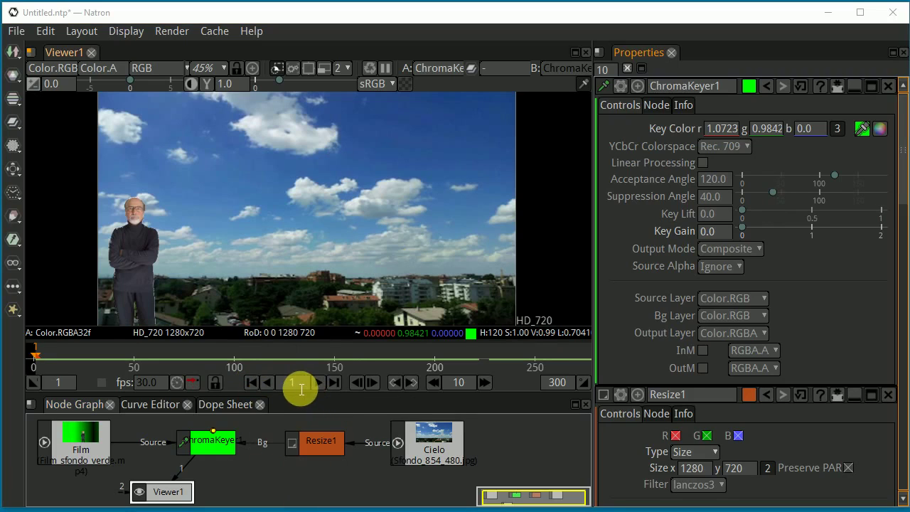
{"action": "left_click", "coordinate": [253, 385]}
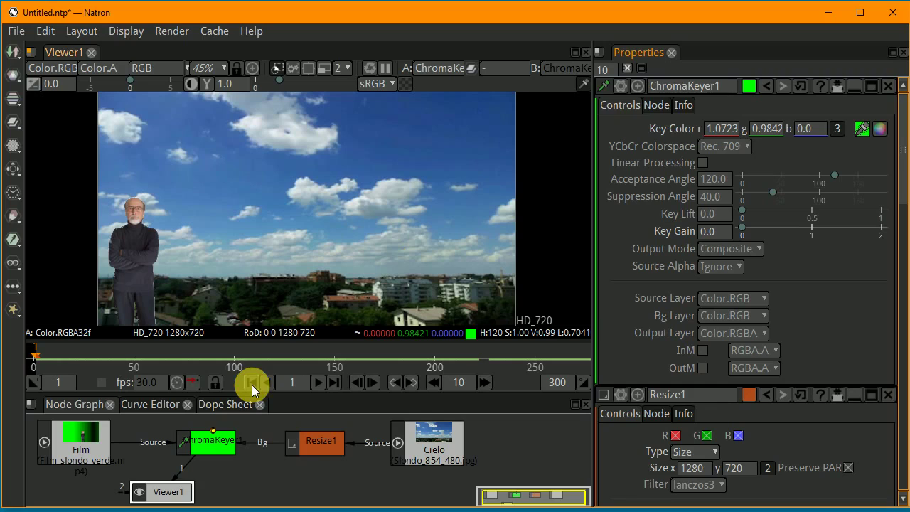
{"action": "left_click", "coordinate": [321, 382]}
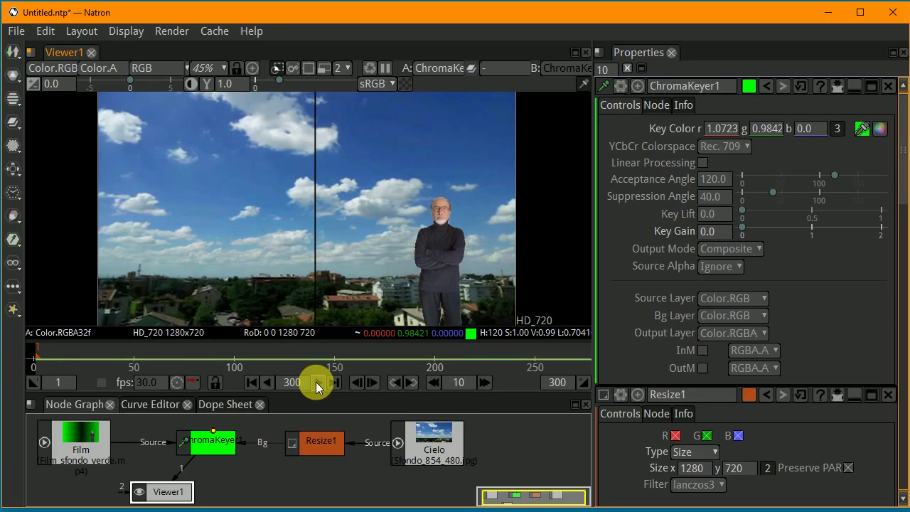
{"action": "left_click", "coordinate": [257, 380]}
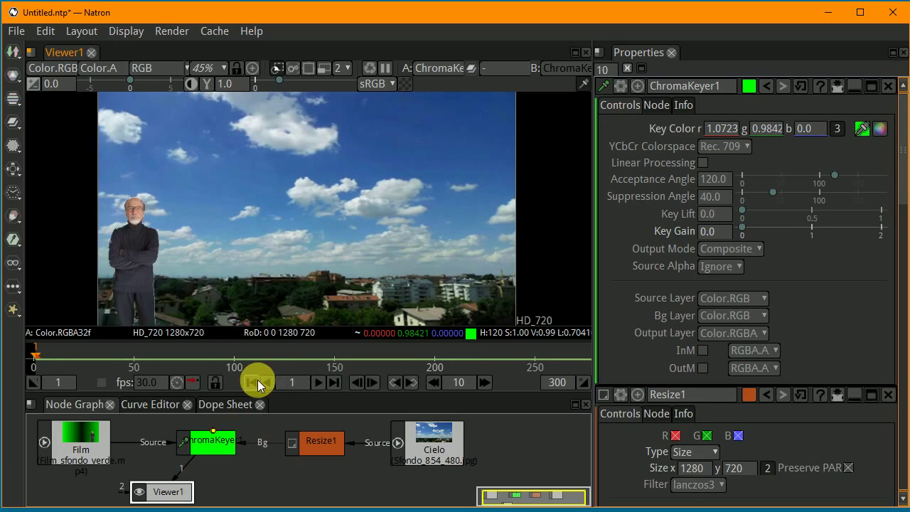
{"action": "left_click", "coordinate": [319, 385]}
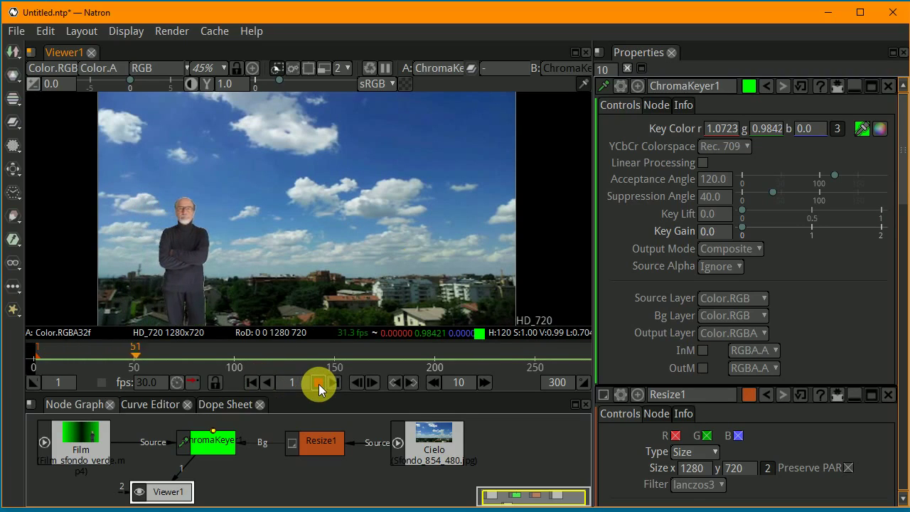